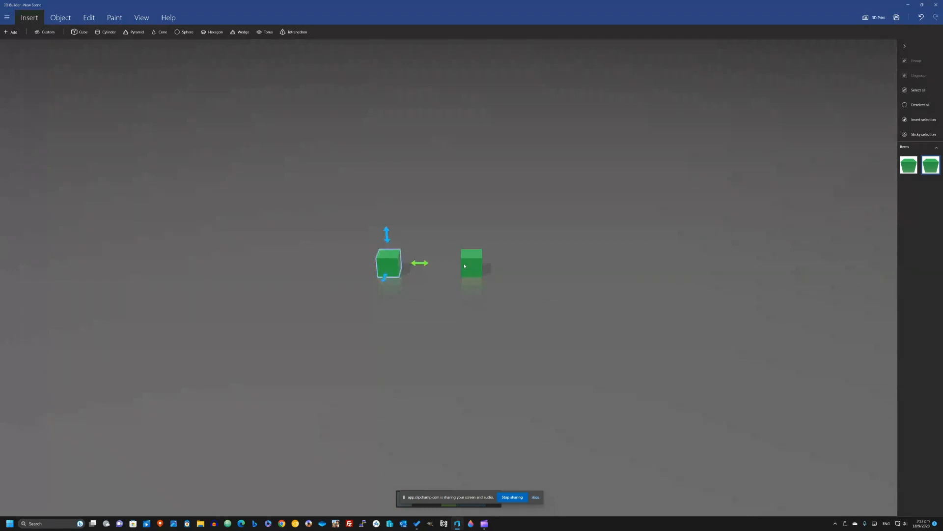
Stretch the right-hand cube along the X axis into a bar about 965 mm long.
left_click(464, 266)
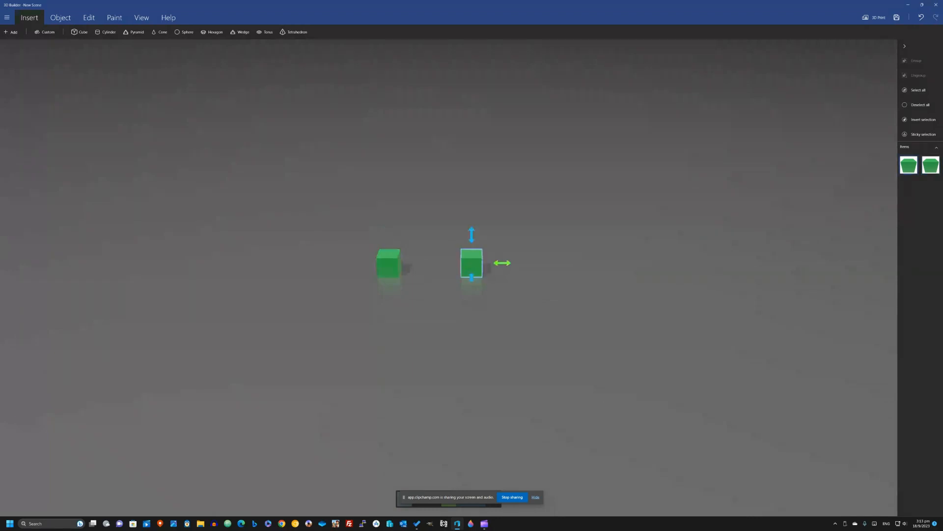
left_click(536, 497)
left_click(427, 498)
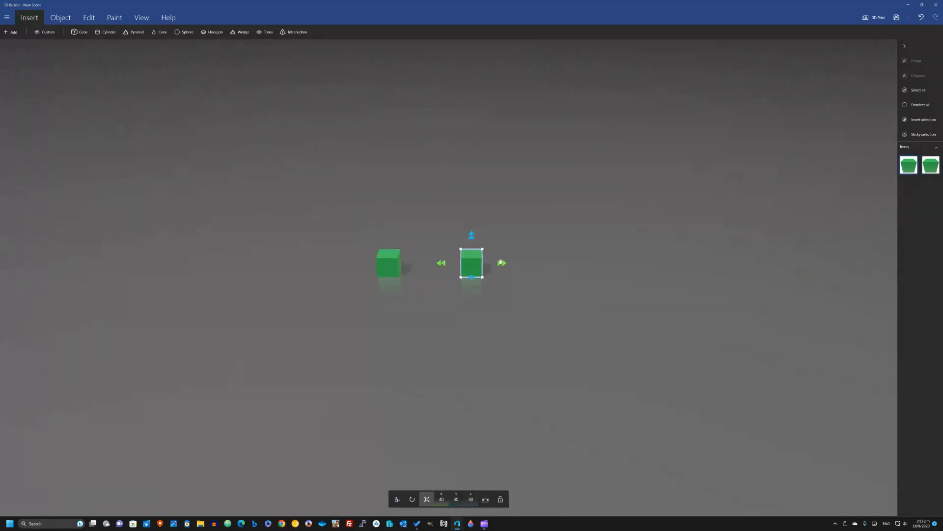
left_click_drag(501, 261, 940, 332)
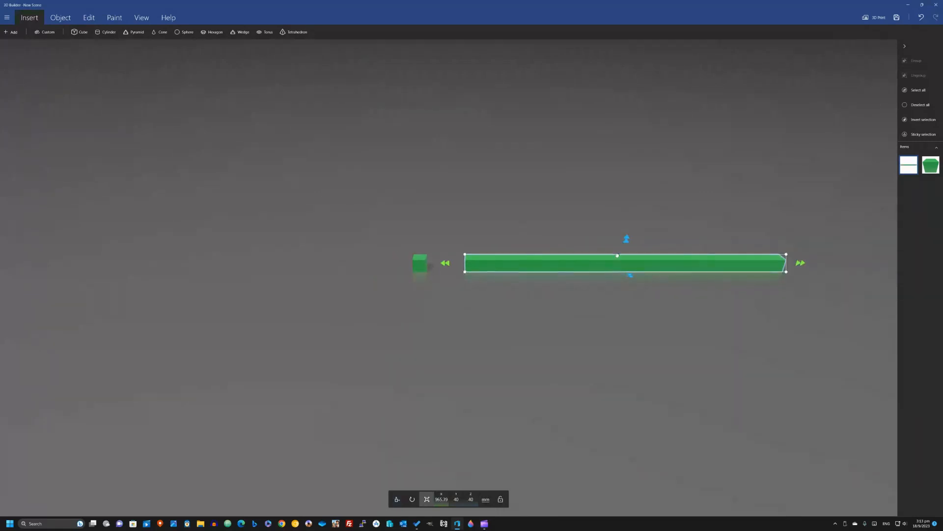
left_click_drag(613, 269, 614, 166)
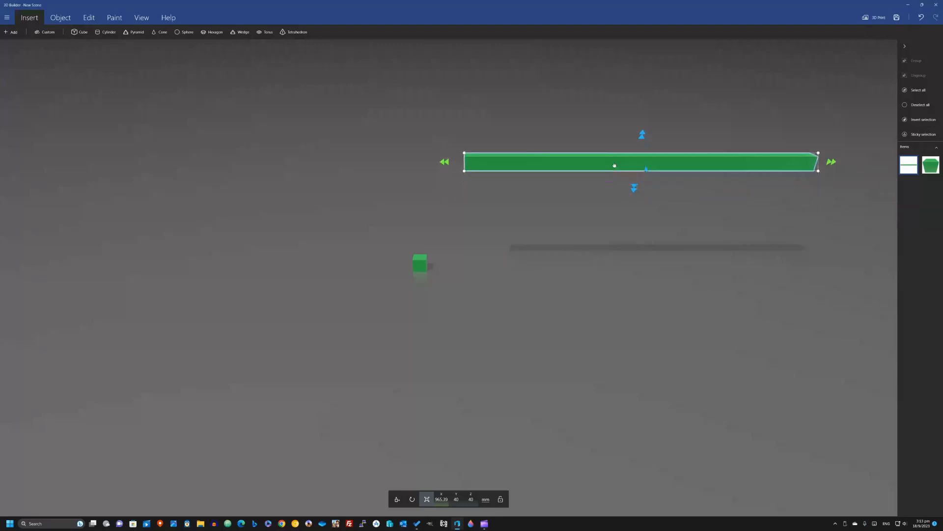
left_click(412, 499)
left_click_drag(471, 164, 473, 229)
left_click(419, 263)
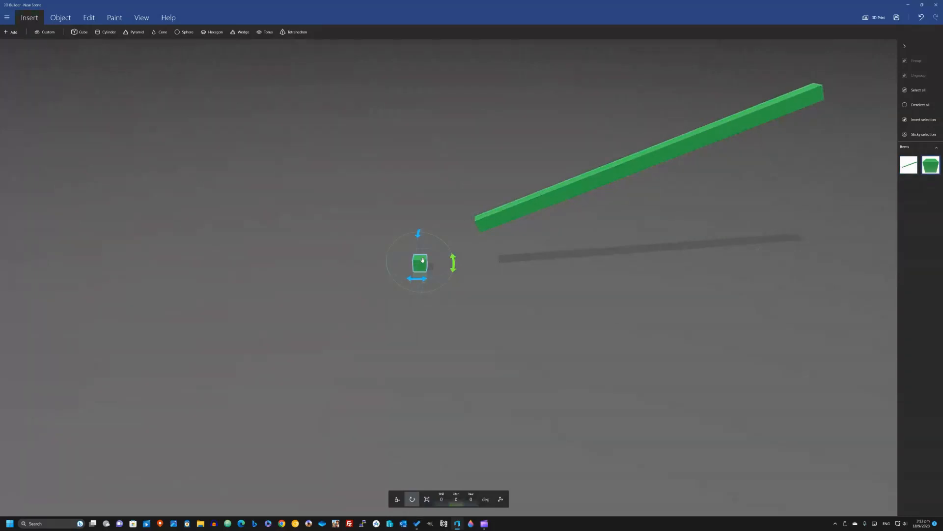
key("ctrl+z")
key("ctrl+z")
Group the small cube with the long bar and tilt the group to a pitch of about 22 degrees.
left_click(566, 266, "ctrl")
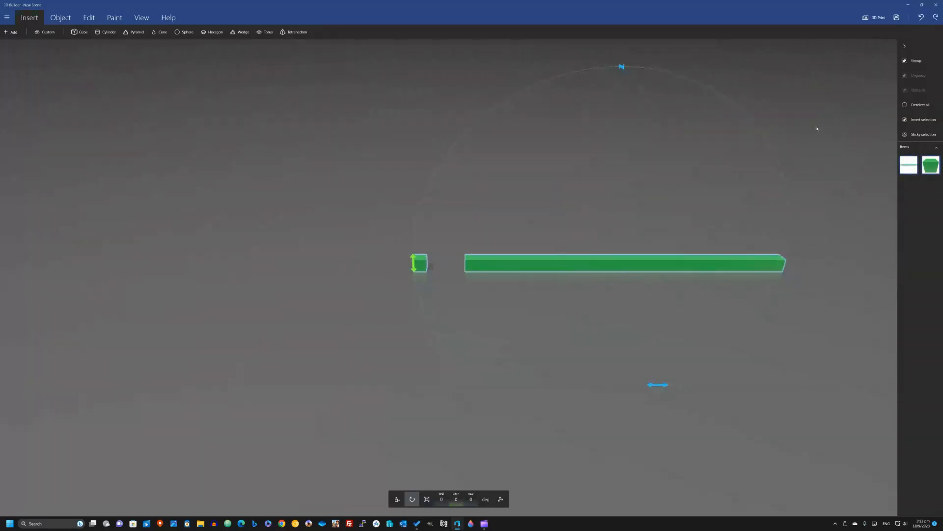
key("ctrl+g")
left_click_drag(585, 187, 430, 226)
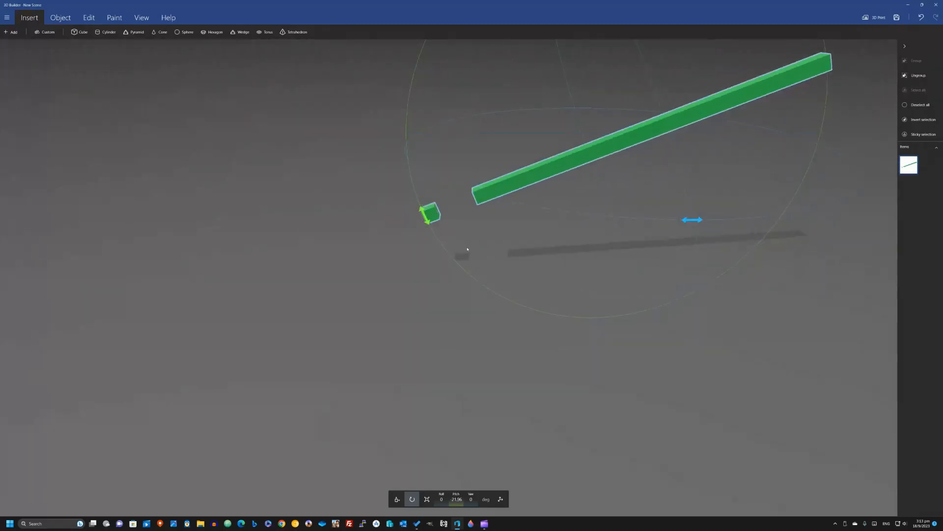
Ungroup the cube and bar, then scale the cube down uniformly to about 21.8 mm.
scroll(467, 249, "up", 4)
right_click_drag(467, 249, 511, 450)
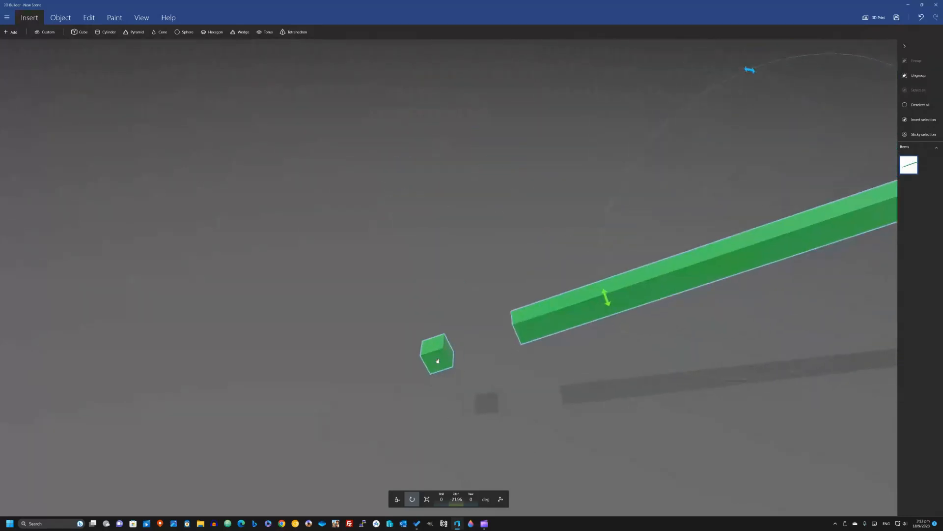
left_click(427, 499)
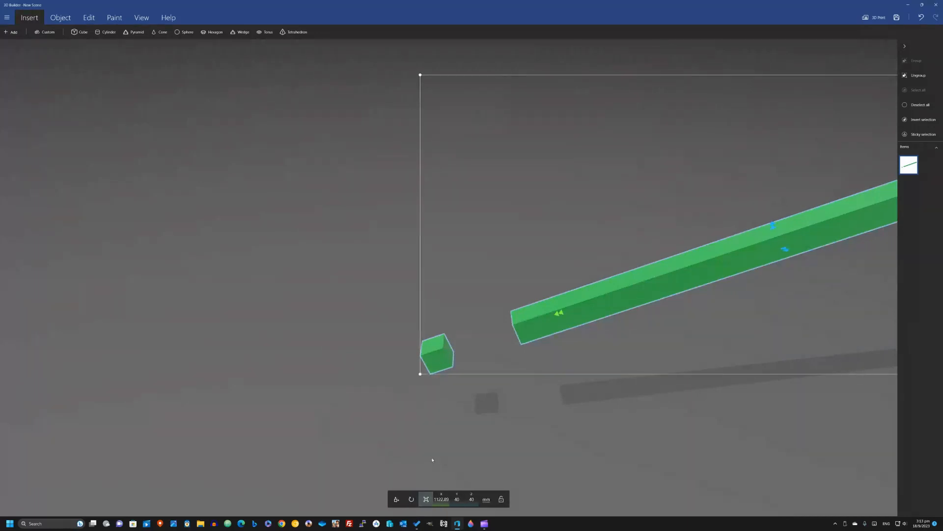
left_click(919, 75)
left_click(434, 346)
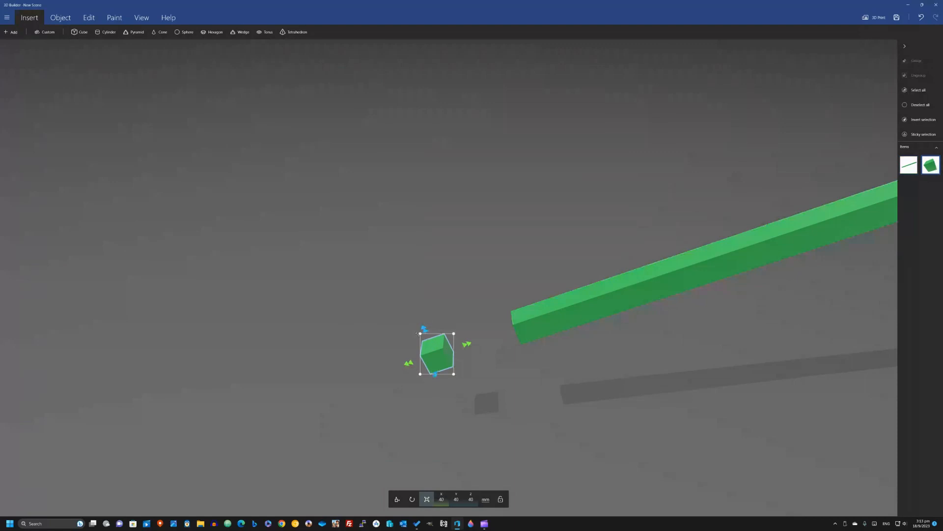
left_click_drag(416, 333, 437, 343)
Start a split on the long bar and tilt the cutting plane parallel to it, at a pitch of about -21.9 degrees.
left_click_drag(502, 381, 346, 388)
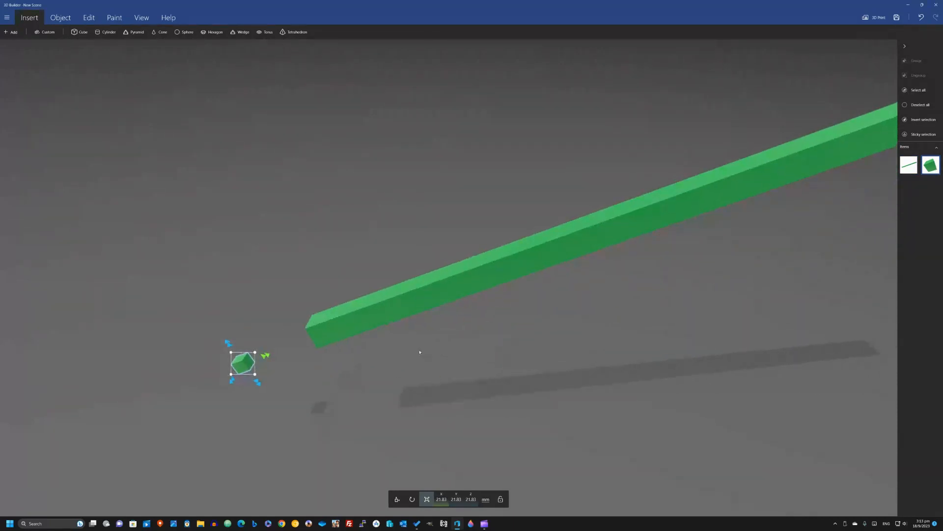
scroll(420, 352, "down", 5)
right_click_drag(469, 309, 425, 398)
scroll(431, 394, "up", 2)
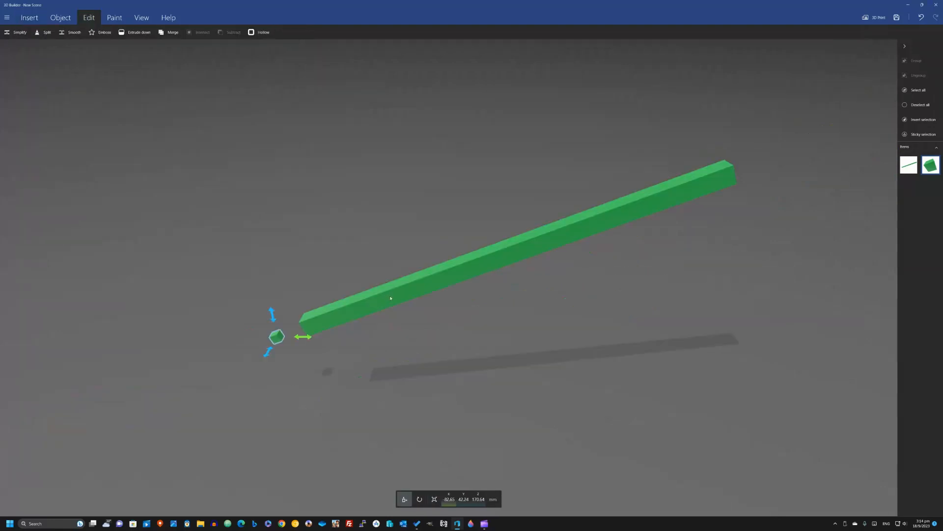
left_click(390, 297)
left_click(45, 32)
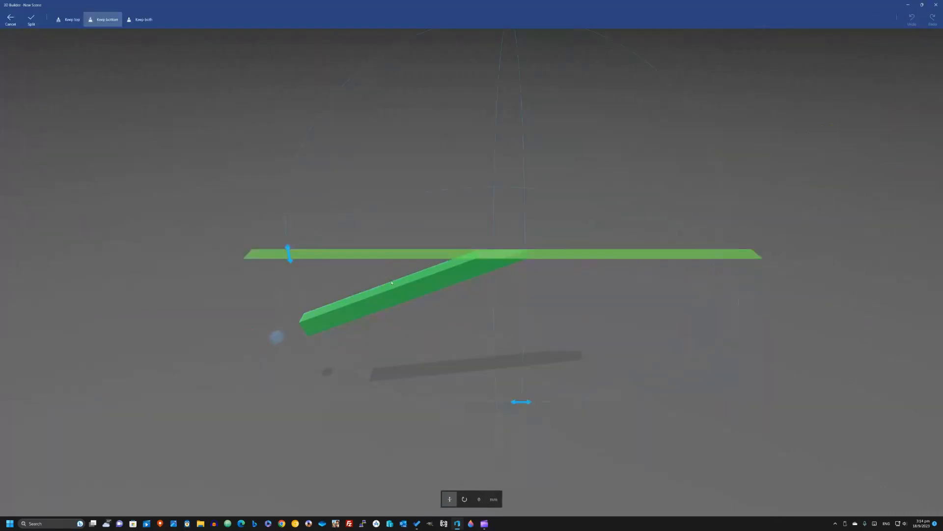
left_click_drag(290, 252, 304, 326)
scroll(315, 329, "up", 3)
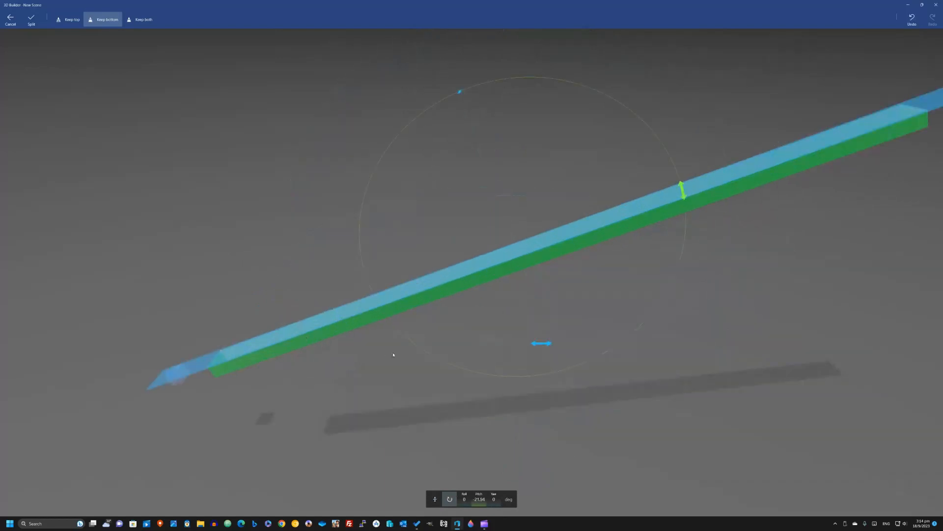
scroll(395, 354, "down", 2)
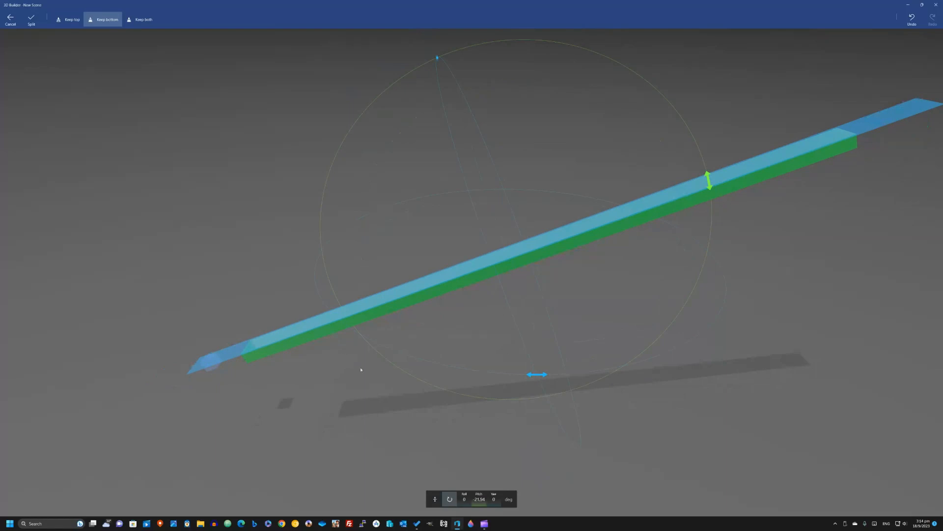
Offset the cutting plane by about 1 mm and split the bar lengthwise, keeping the bottom part.
left_click(435, 499)
left_click_drag(418, 288, 418, 287)
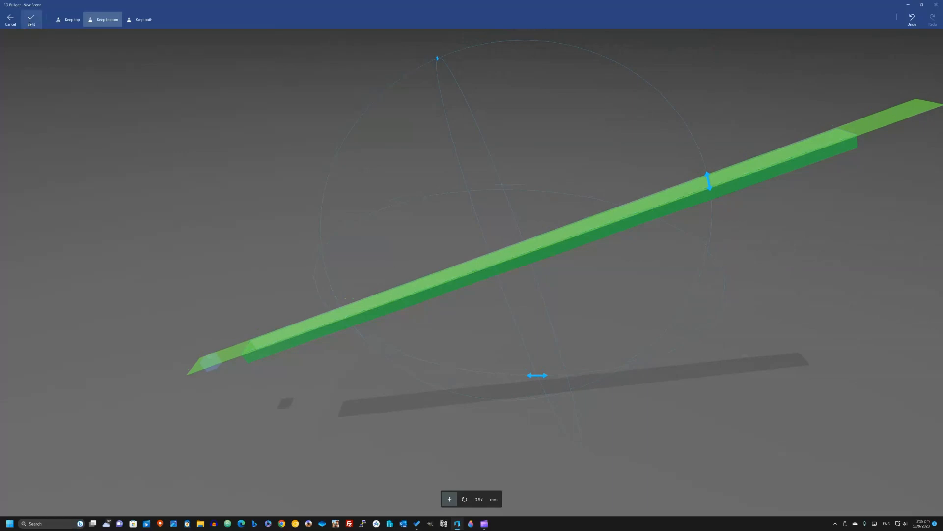
left_click(31, 20)
Move the small cube sideways so that it lines up with the near end of the bar.
left_click_drag(168, 268, 472, 261)
right_click_drag(472, 260, 456, 147)
left_click(421, 427)
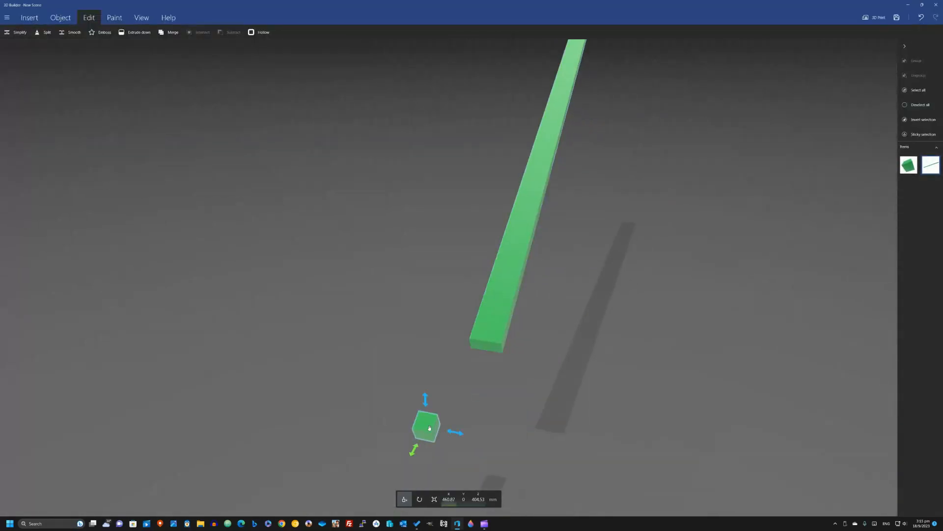
left_click_drag(457, 435, 496, 437)
left_click_drag(527, 405, 549, 395)
Split the bar lengthwise with a near-vertical plane at about -87.7 degrees yaw and -87.2 degrees pitch, keeping the top part.
scroll(549, 394, "down", 3)
left_click(511, 254)
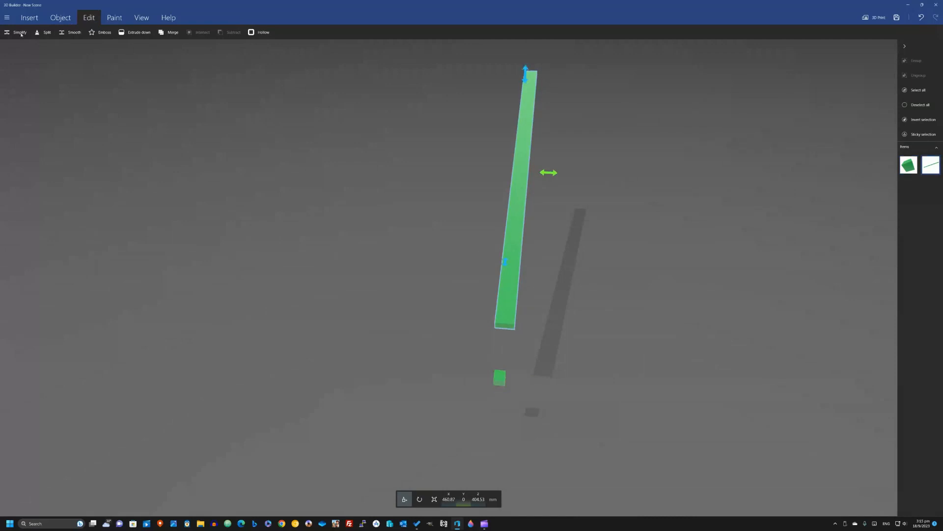
left_click(44, 32)
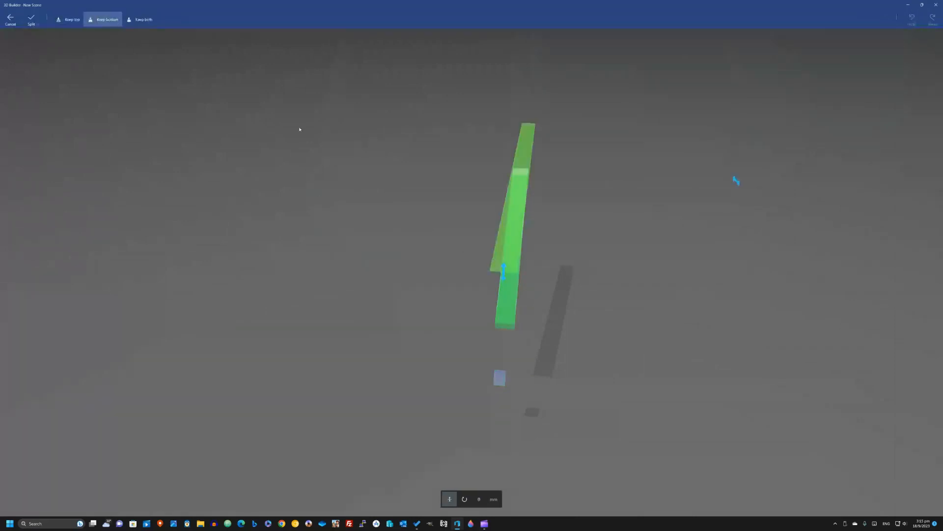
left_click(464, 499)
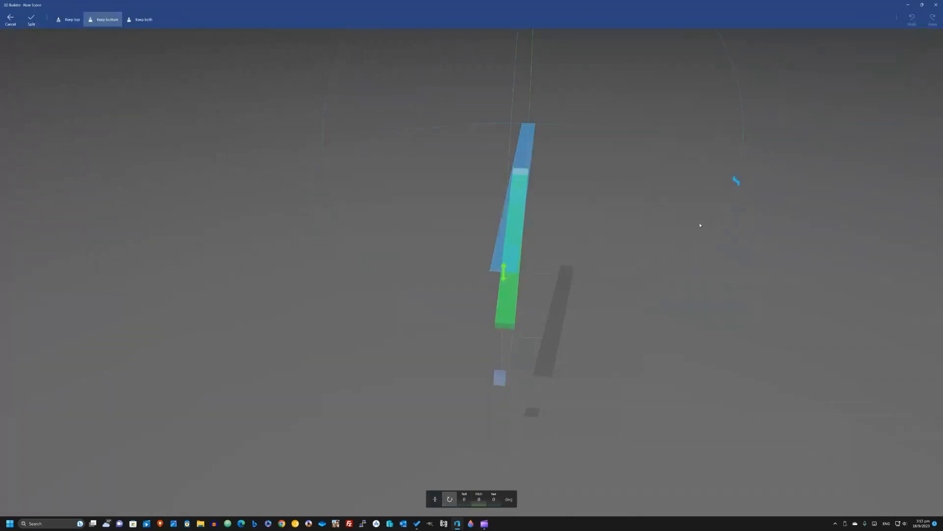
left_click_drag(737, 184, 489, 339)
left_click(69, 19)
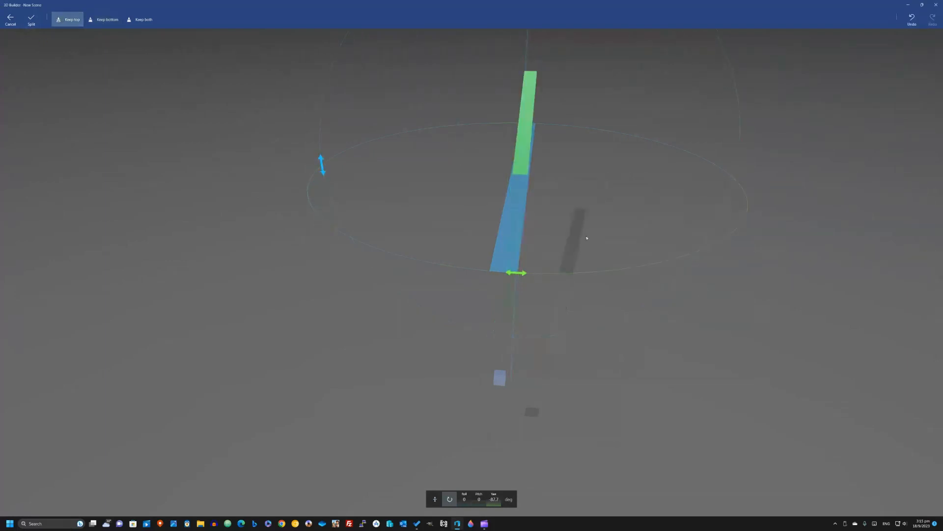
left_click_drag(322, 163, 495, 390)
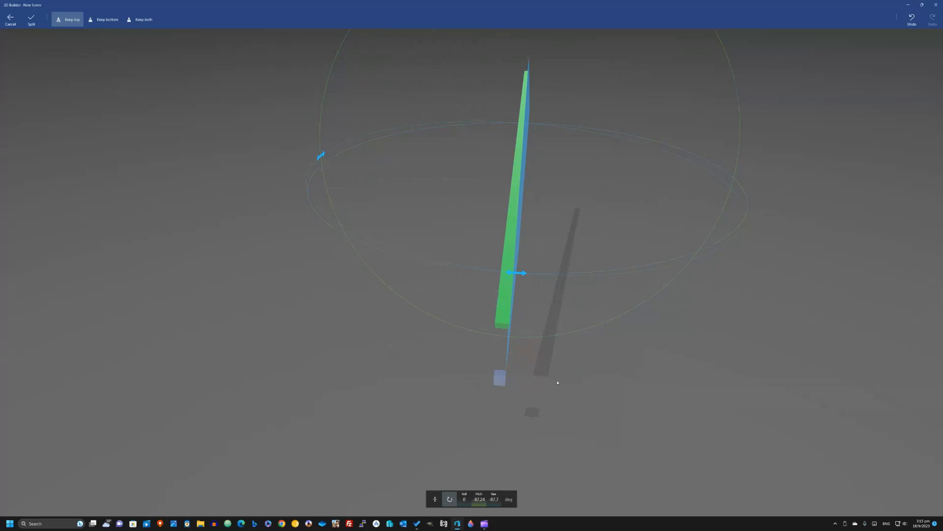
left_click(34, 26)
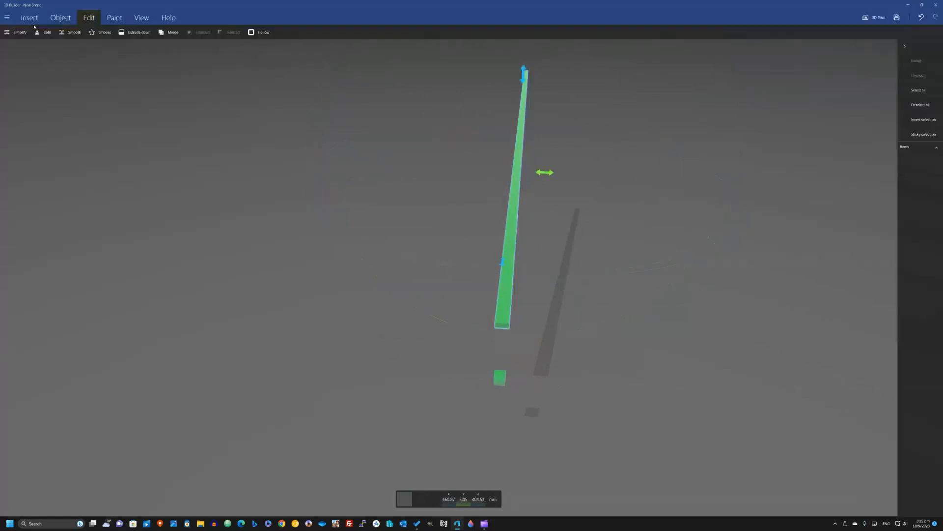
Inspect the narrowed bar from several angles, checking its far end and its alignment with the small cube.
left_click_drag(452, 339, 485, 302)
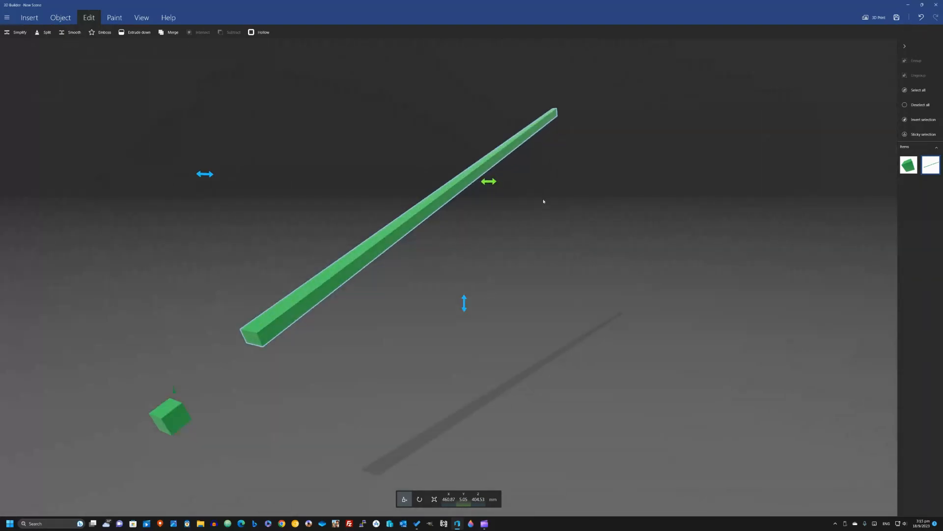
left_click_drag(544, 202, 473, 440)
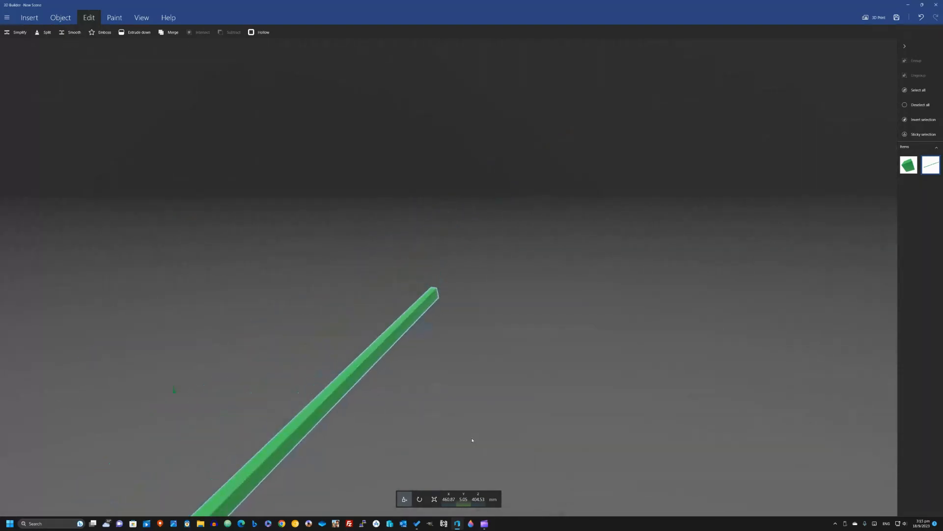
scroll(473, 440, "up", 6)
right_click_drag(469, 434, 330, 432)
scroll(338, 429, "down", 3)
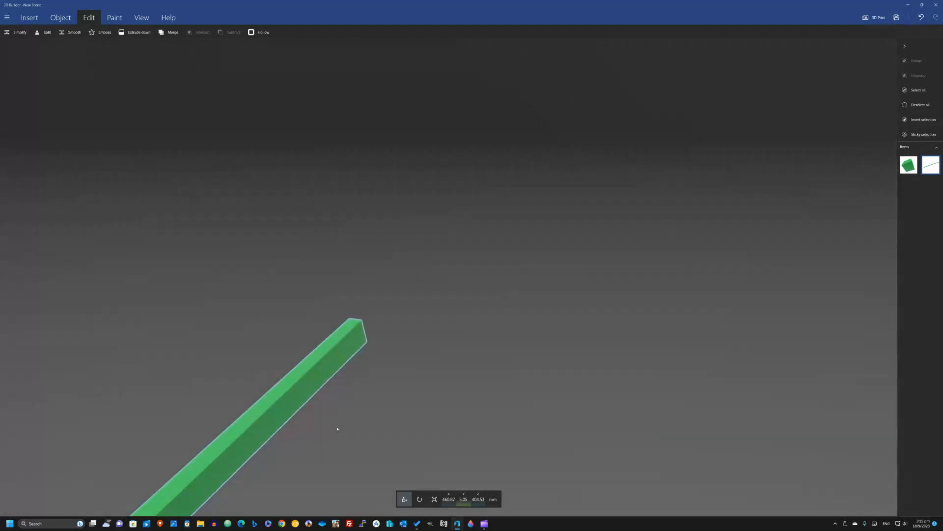
scroll(337, 429, "down", 5)
right_click_drag(453, 386, 476, 303)
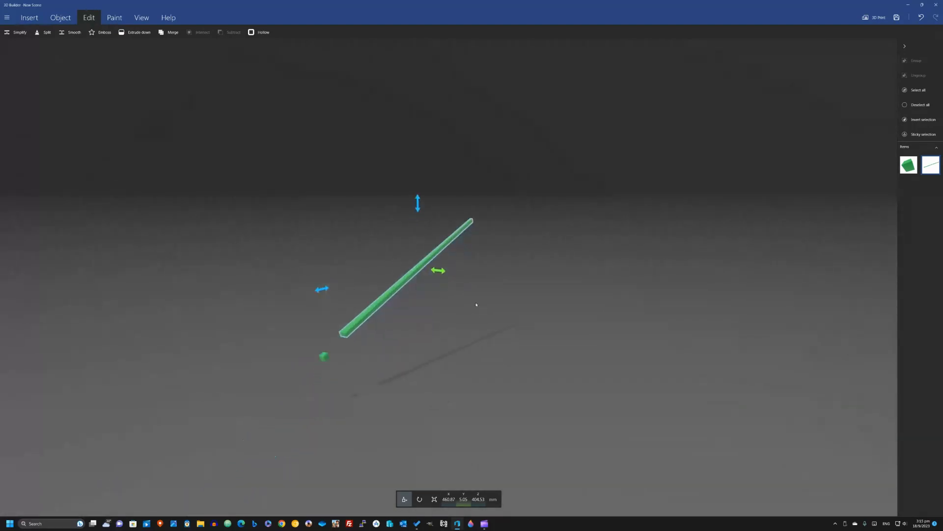
scroll(383, 335, "up", 5)
right_click_drag(417, 321, 704, 168)
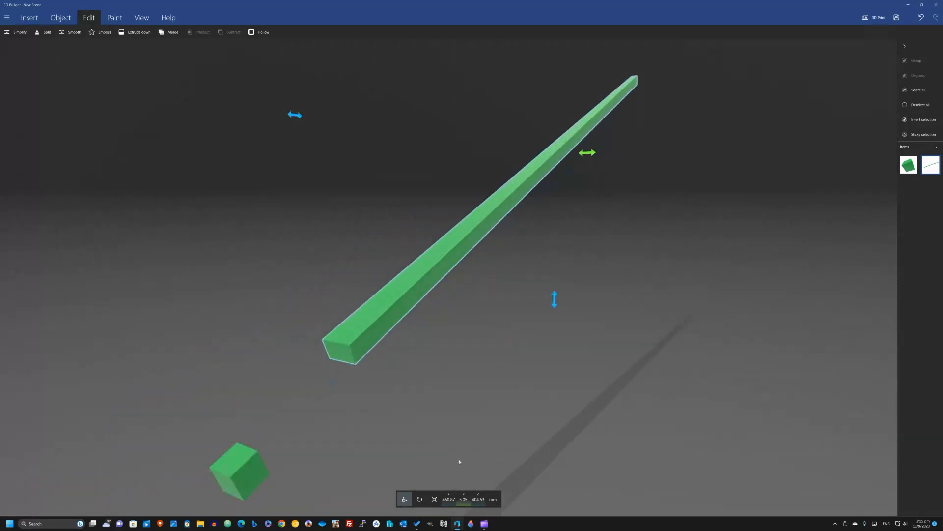
Split the bar's underside off with a lengthwise plane pitched about -22.3 degrees, keeping the top part.
left_click(44, 32)
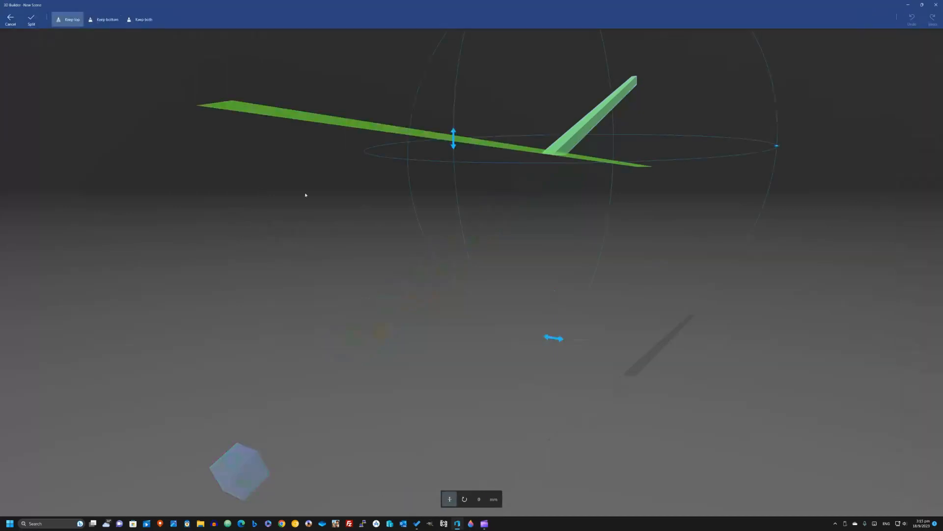
left_click_drag(453, 137, 435, 269)
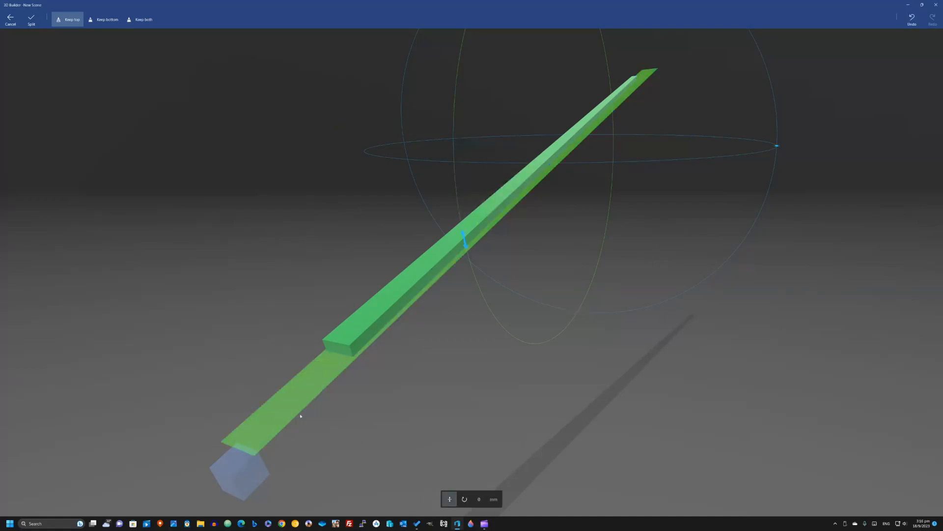
left_click_drag(276, 399, 336, 376)
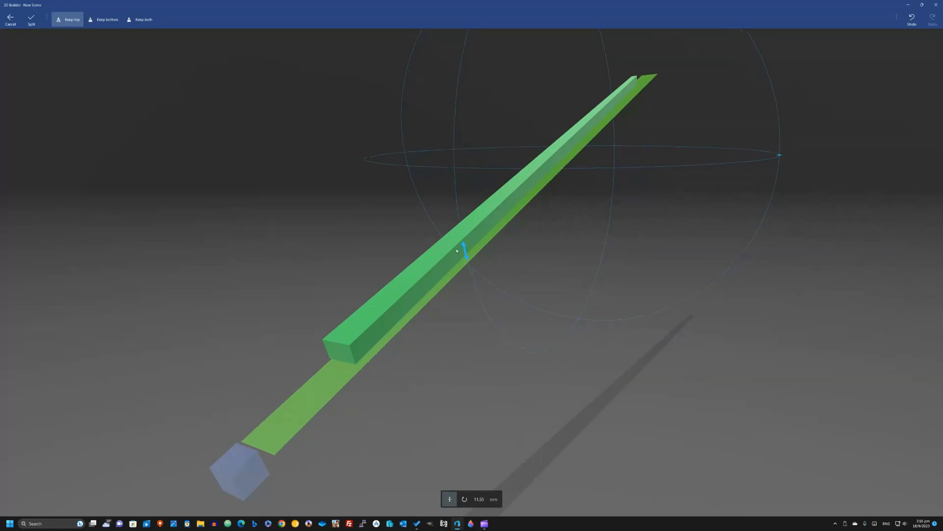
left_click_drag(467, 249, 465, 255)
left_click_drag(364, 360, 353, 357)
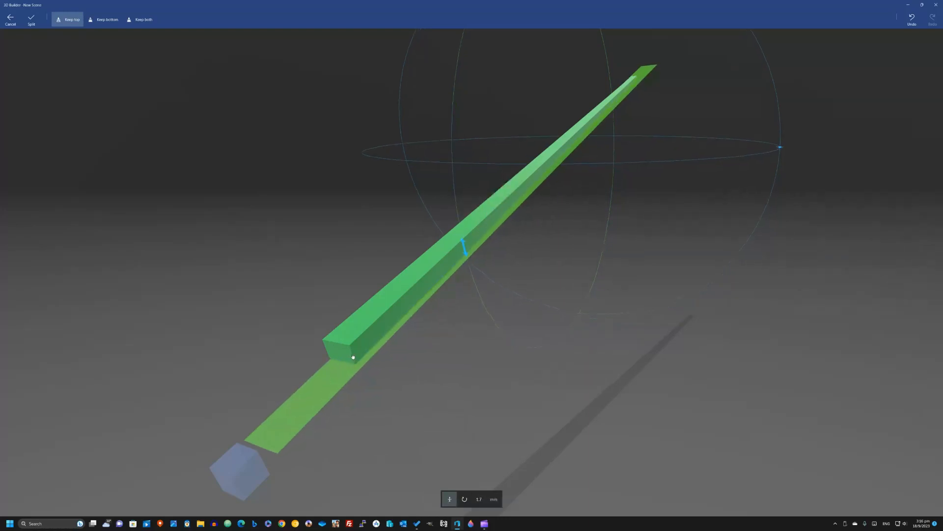
left_click_drag(460, 252, 463, 245)
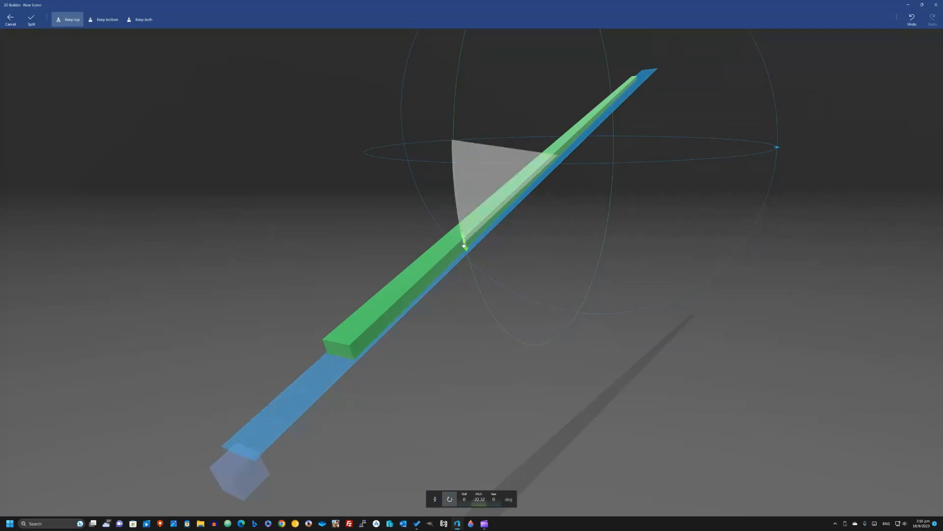
left_click_drag(463, 244, 463, 245)
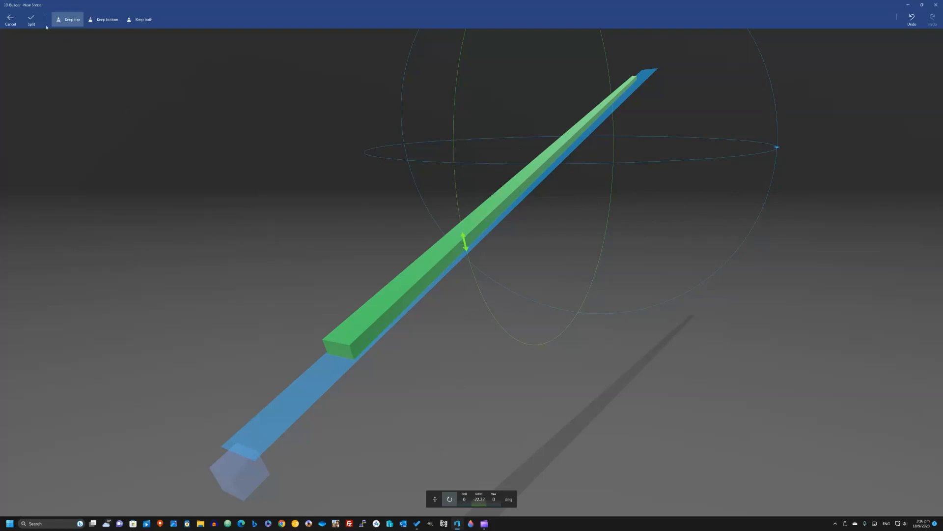
left_click(31, 20)
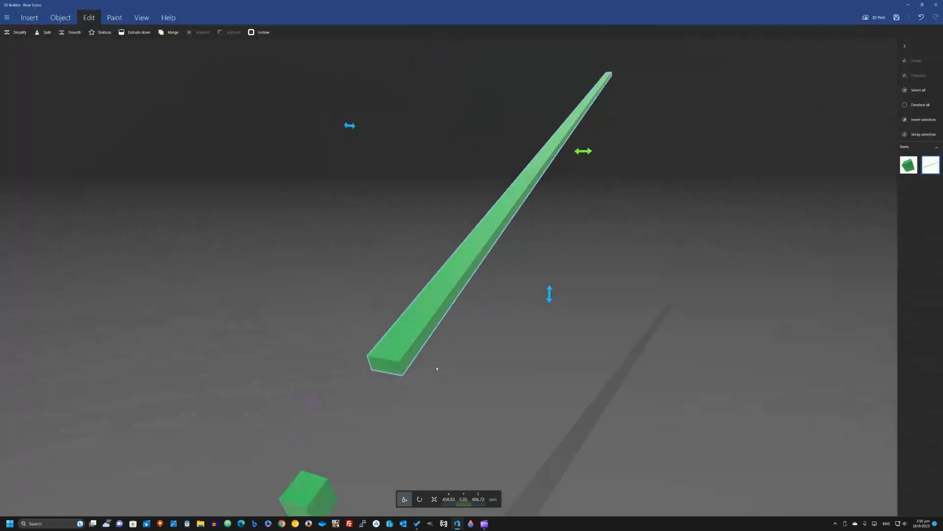
Delete the small reference cube, then select the remaining tapered bar.
left_click_drag(437, 368, 262, 331)
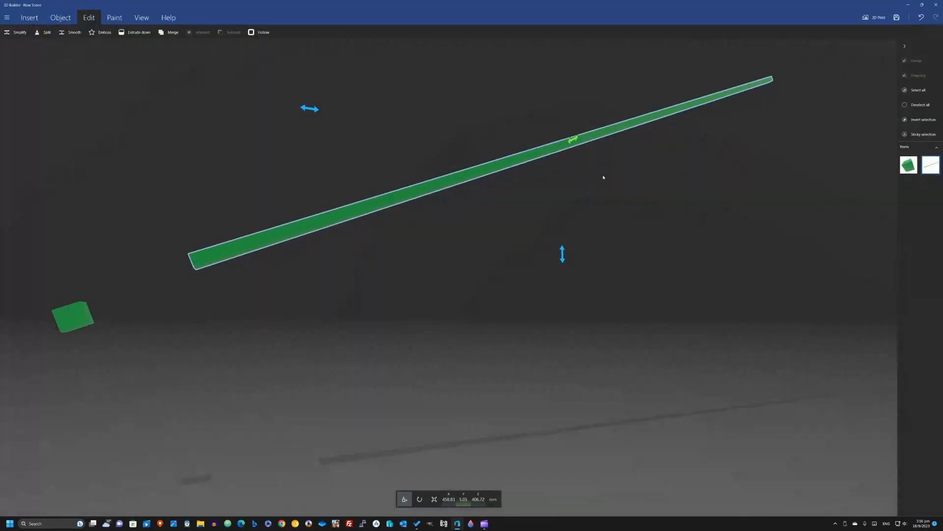
left_click_drag(604, 177, 509, 213)
left_click(183, 260)
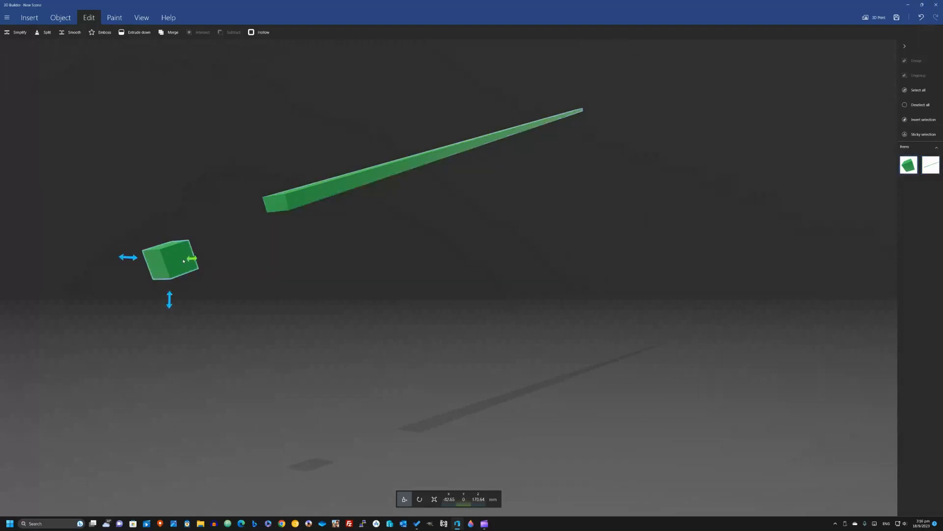
key("Delete")
left_click(296, 196)
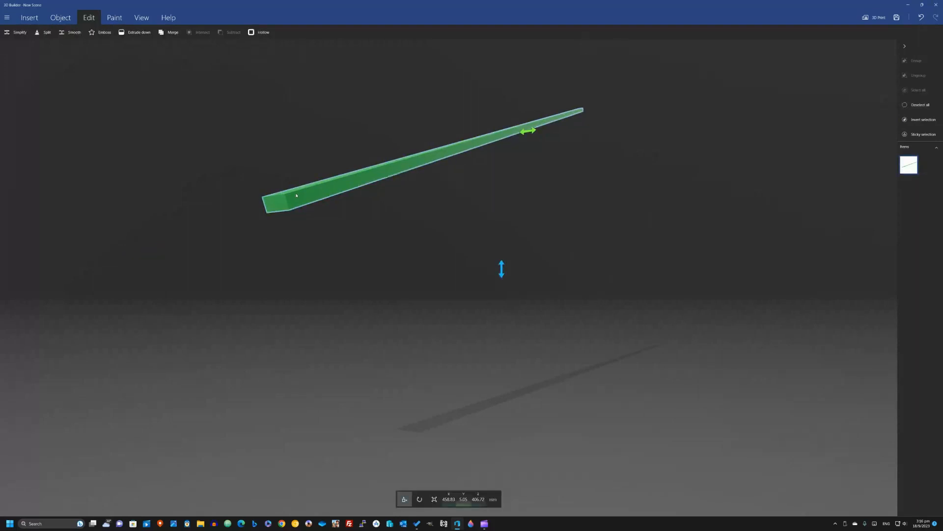
Paste a copy of the bar, shift the original bar sideways, and paste a second copy from its new position.
left_click(319, 218)
key("ctrl+v")
right_click_drag(319, 218, 338, 336)
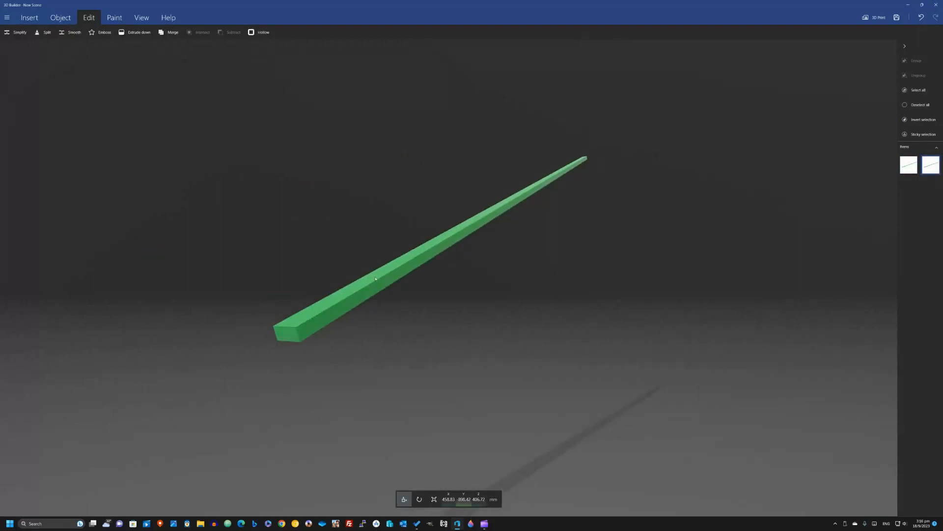
left_click(375, 278)
left_click_drag(534, 208, 581, 206)
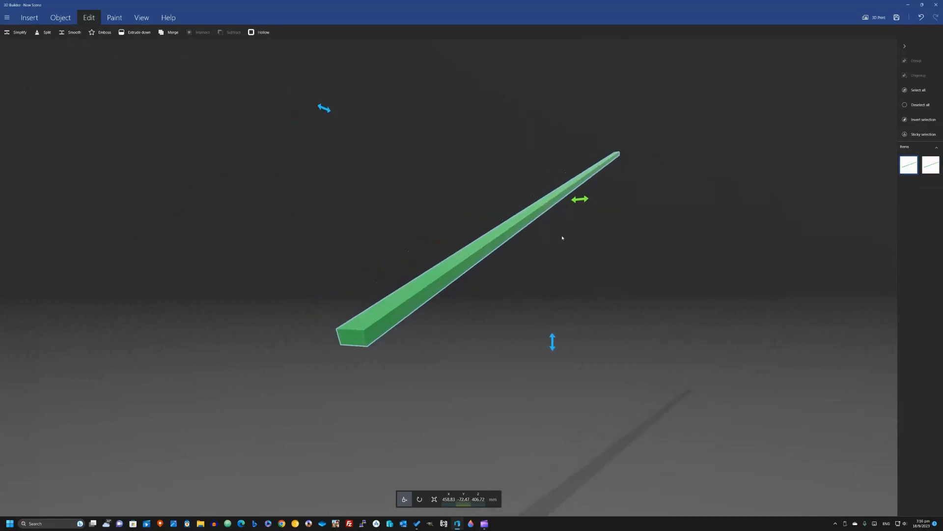
key("ctrl+v")
scroll(544, 244, "down", 8)
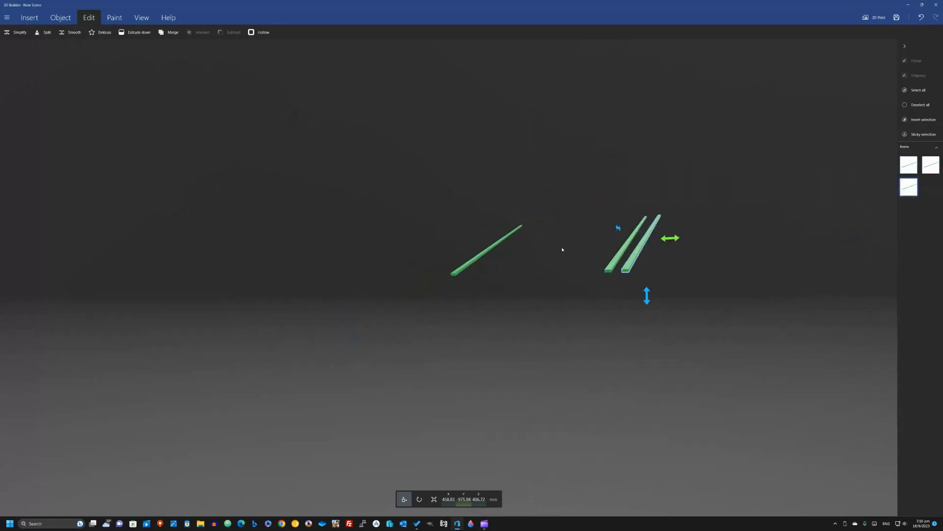
Delete the isolated original bar, keeping the two pasted bars that lie side by side.
left_click_drag(491, 252, 482, 252)
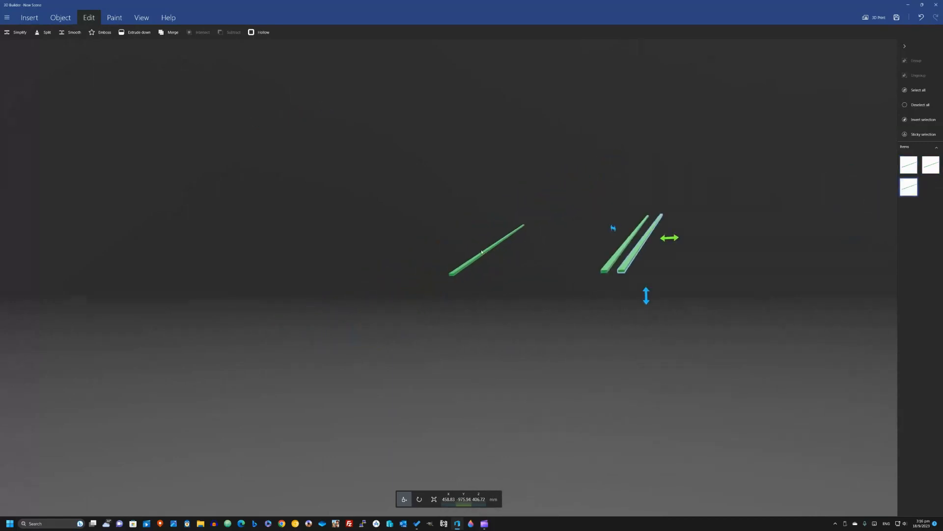
left_click(484, 253)
key("Delete")
Select both parallel bars and group them into one object.
left_click_drag(653, 262, 437, 435)
scroll(437, 435, "up", 3)
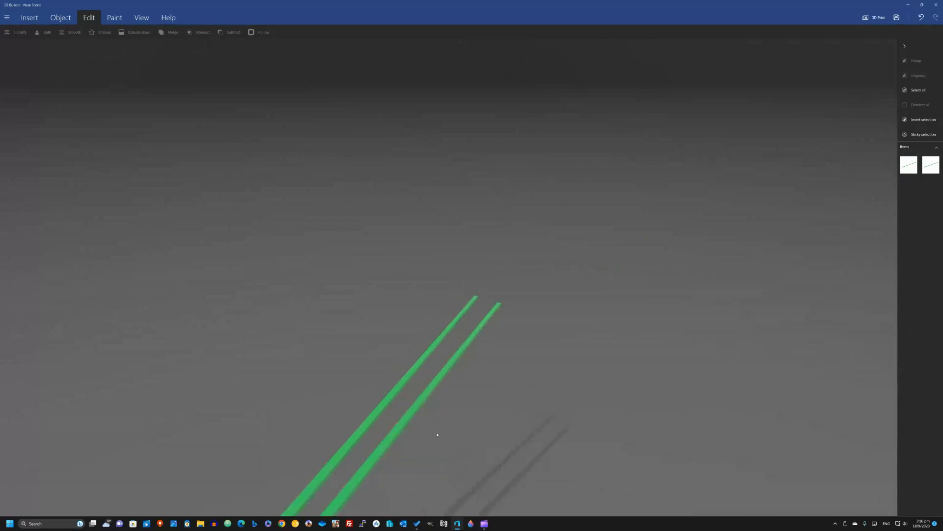
right_click_drag(436, 434, 475, 197)
left_click(441, 207)
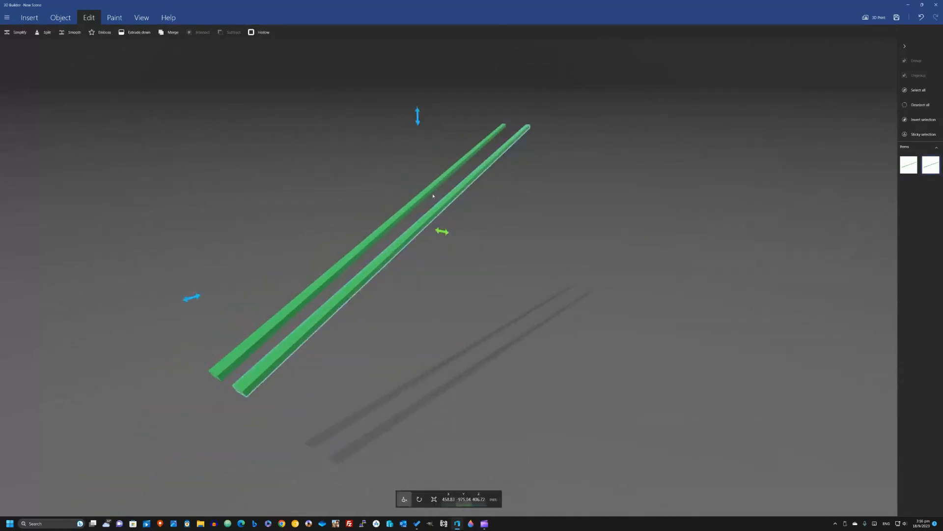
left_click(427, 191, "ctrl")
left_click(916, 60)
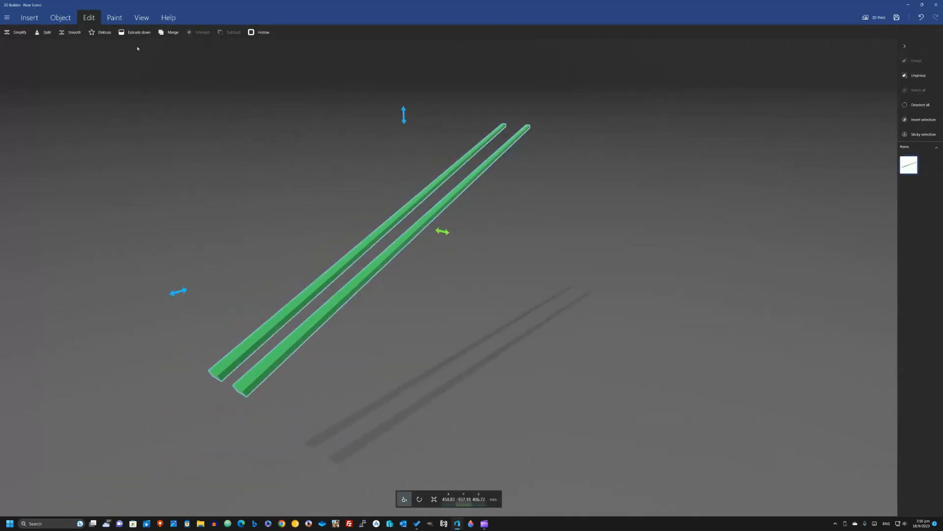
Paint both bars with the light orange-brown wood texture at maximum brush coverage and apply the result.
left_click(115, 19)
left_click(88, 32)
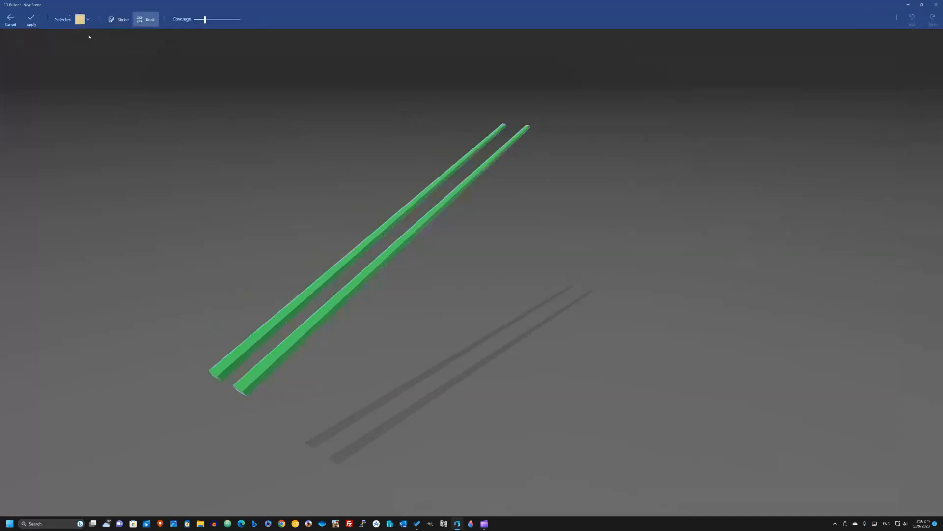
left_click(83, 19)
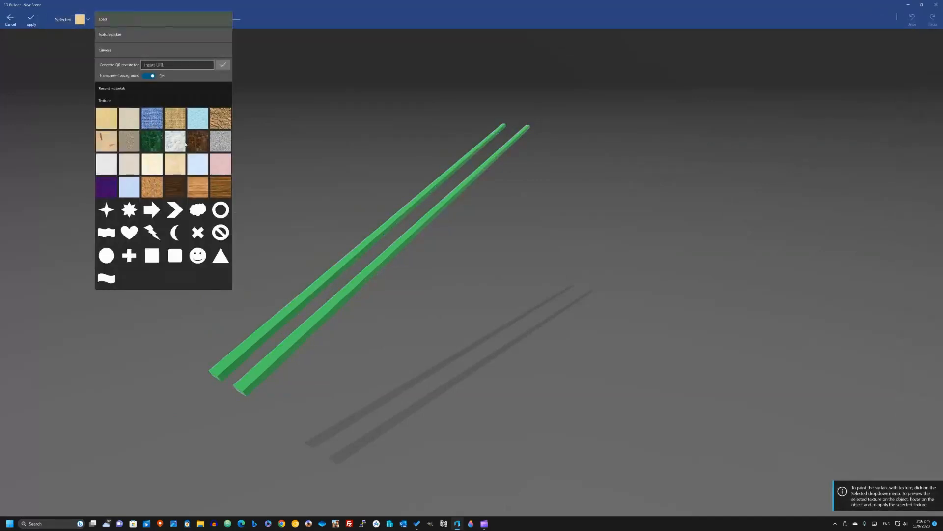
left_click(199, 185)
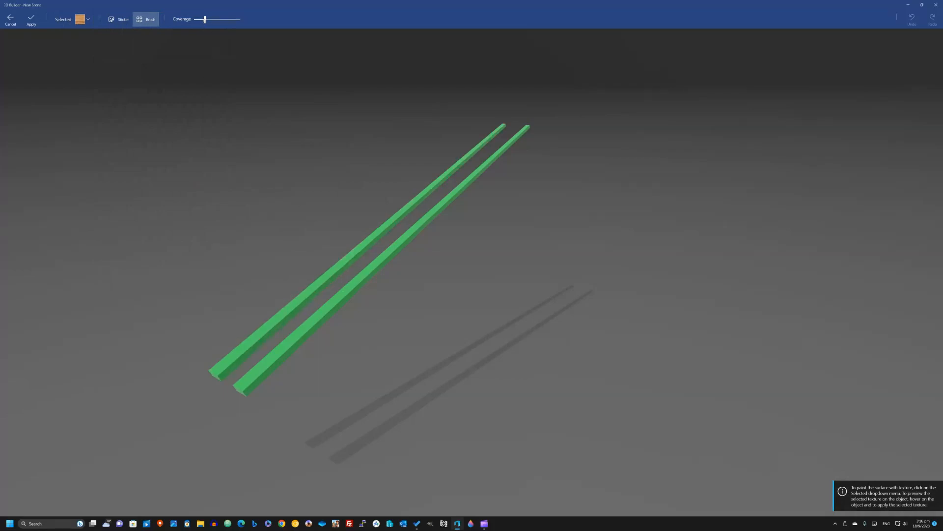
left_click_drag(205, 19, 240, 19)
left_click(350, 269)
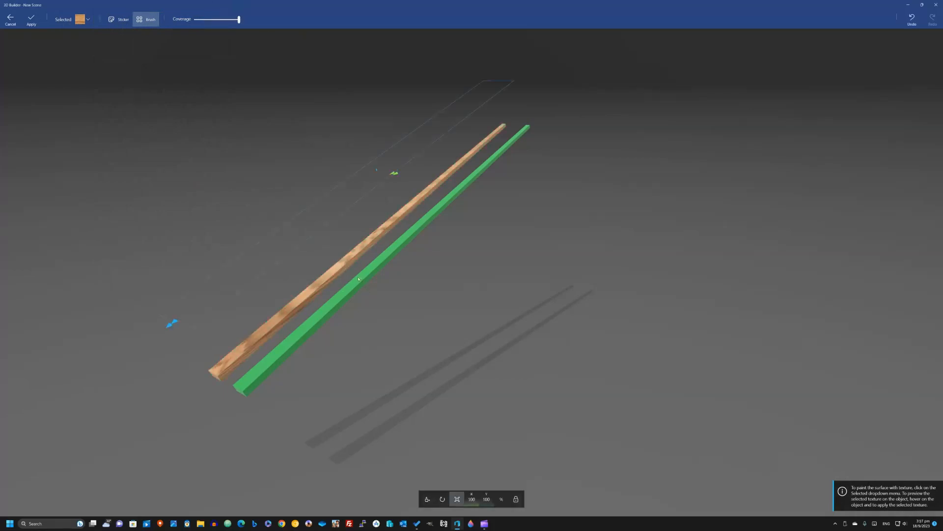
left_click(358, 280)
left_click(31, 20)
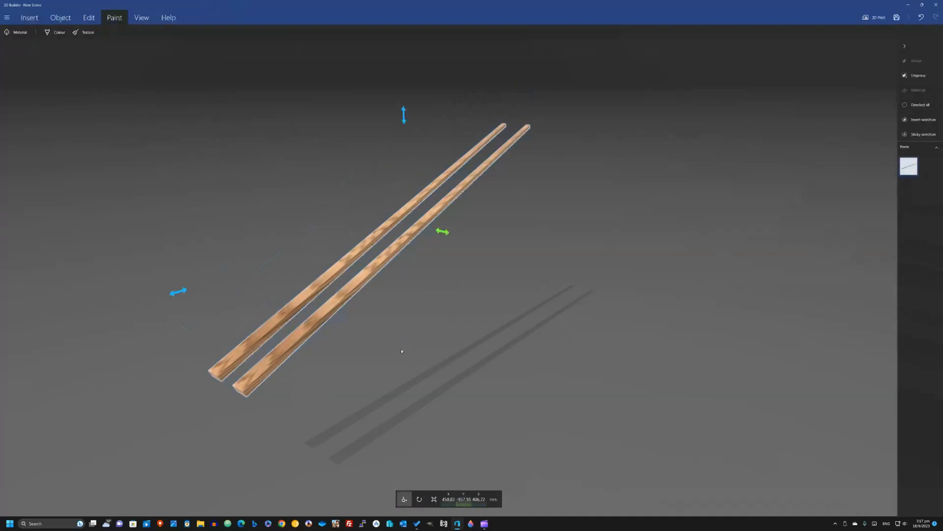
Deselect the wooden pair and examine the textured bars from several angles.
mouse_move(364, 328)
left_mouse_down()
mouse_move(348, 290)
mouse_move(363, 318)
mouse_move(291, 339)
mouse_move(279, 322)
left_mouse_up()
left_click_drag(135, 132, 263, 159)
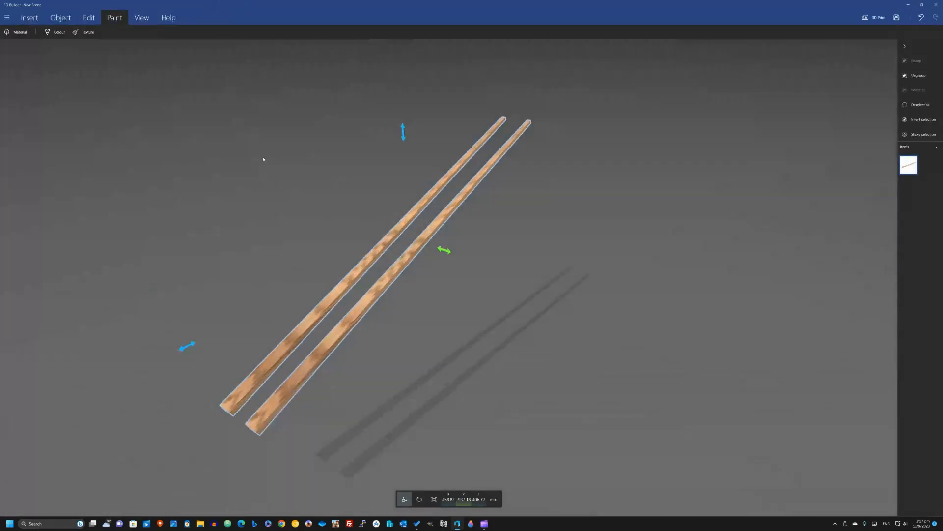
left_click(920, 105)
left_click_drag(541, 341, 393, 278)
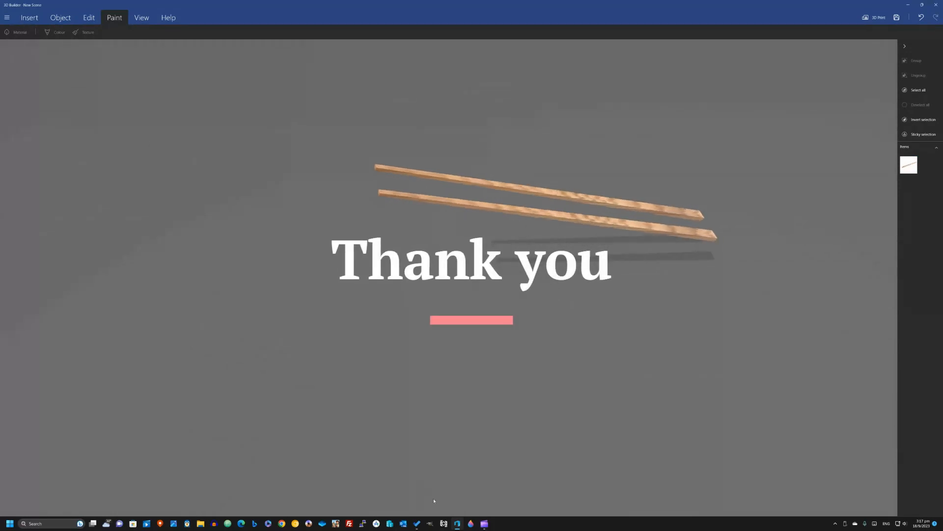
mouse_move(485, 523)
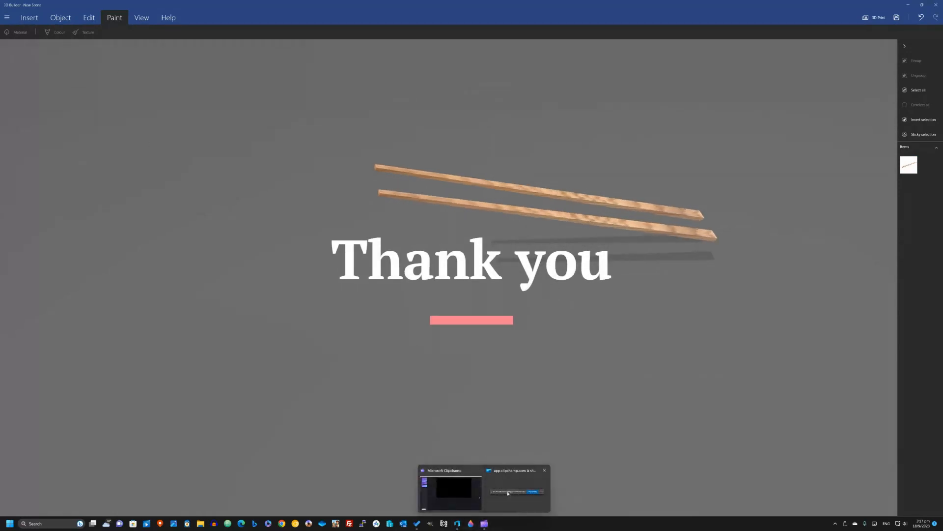